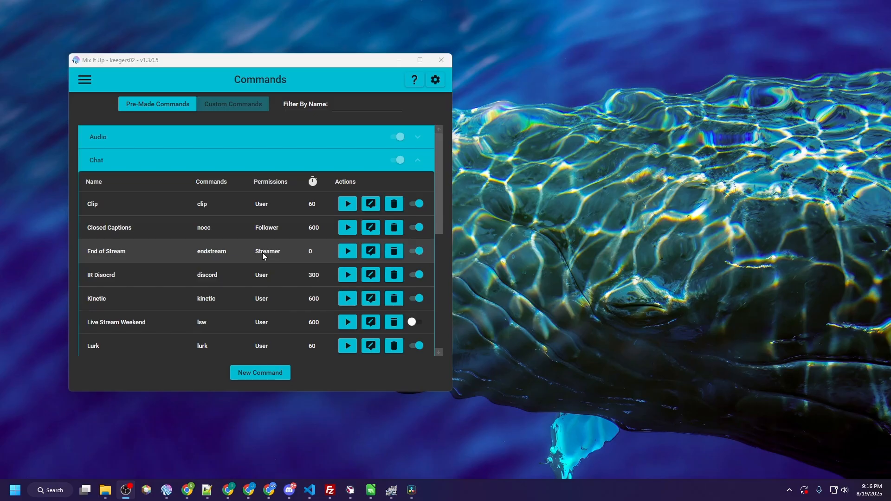
Step: Open the End of Stream chat command for editing and expand its Raiding Chat Message and Twitch Raid Command actions
left_click(366, 254)
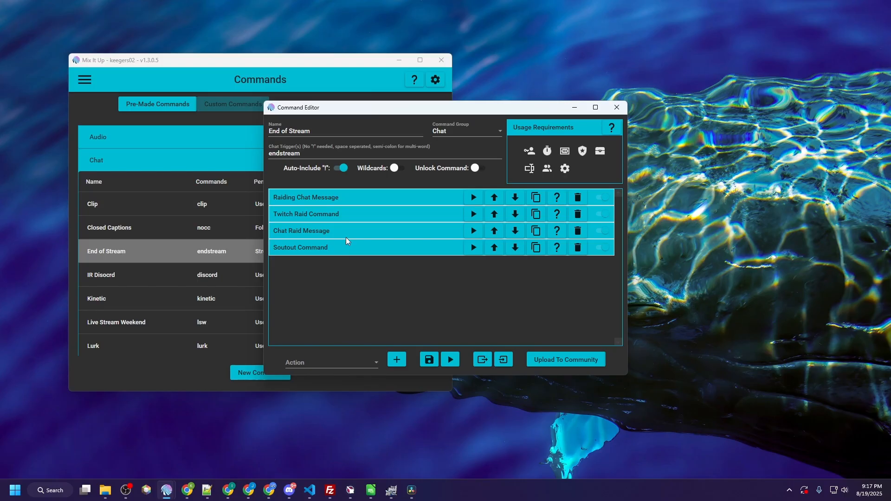
left_click(368, 199)
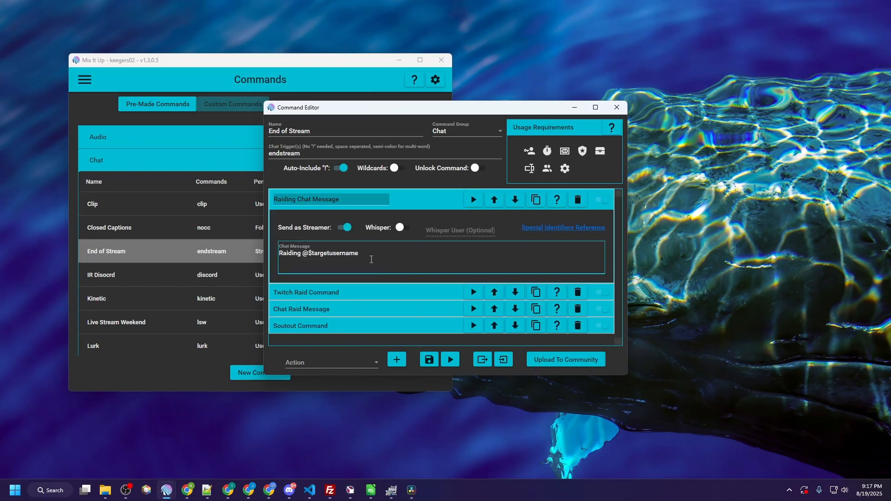
double_click(339, 254)
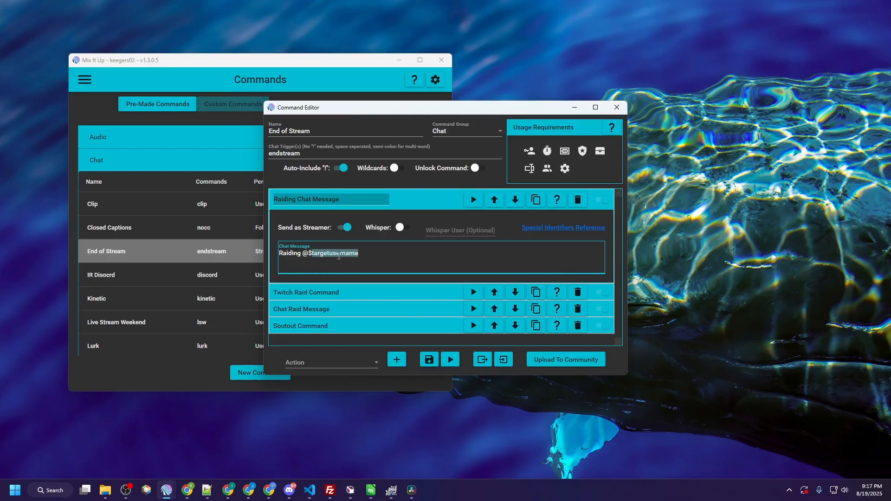
left_click(345, 260)
left_click(343, 294)
Step: Move the End of Stream command editor higher on the screen and increase its height to show more of its actions
scroll(342, 294, "down", 1)
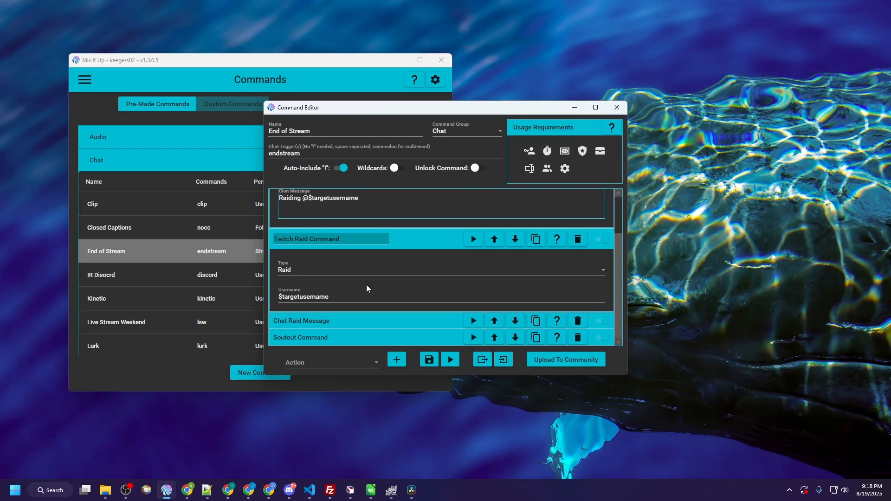
left_click_drag(501, 103, 499, 16)
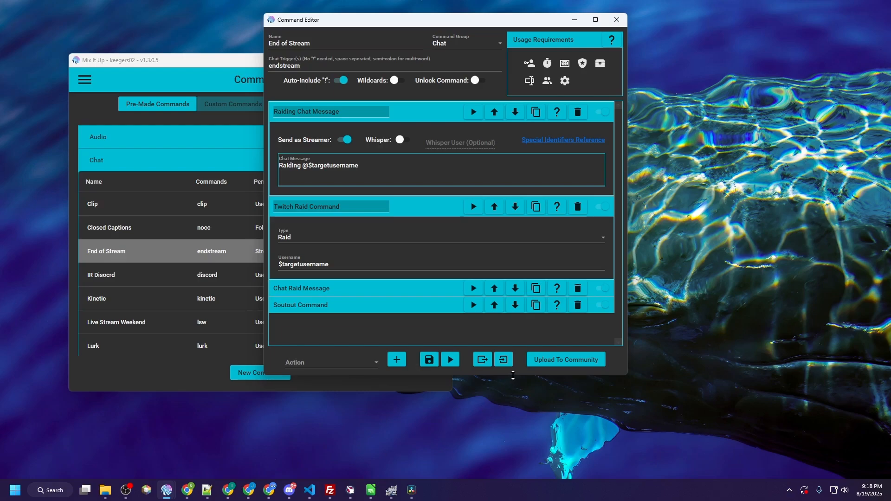
left_click_drag(516, 375, 510, 456)
Step: Examine the action types that can be added to the End of Stream command, including Twitch, without choosing one
left_click(350, 242)
left_click(350, 248)
left_click(342, 443)
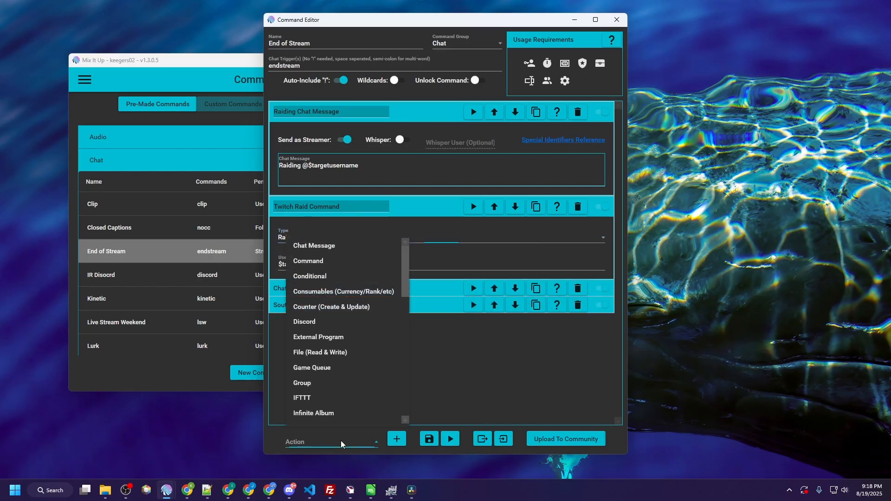
scroll(304, 399, "down", 5)
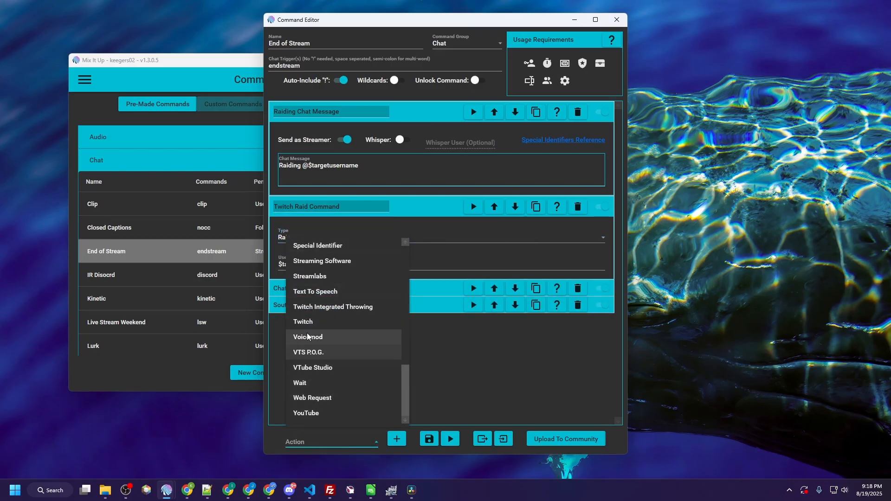
left_click(516, 379)
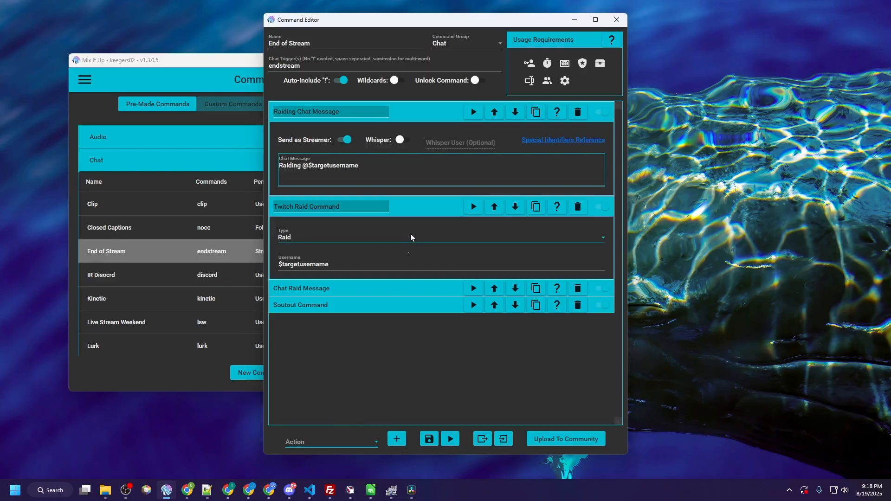
Step: Expand the Chat Raid Message action and inspect the separate Raid Message chat command that it runs, closing that command's editor when done
left_click(352, 265)
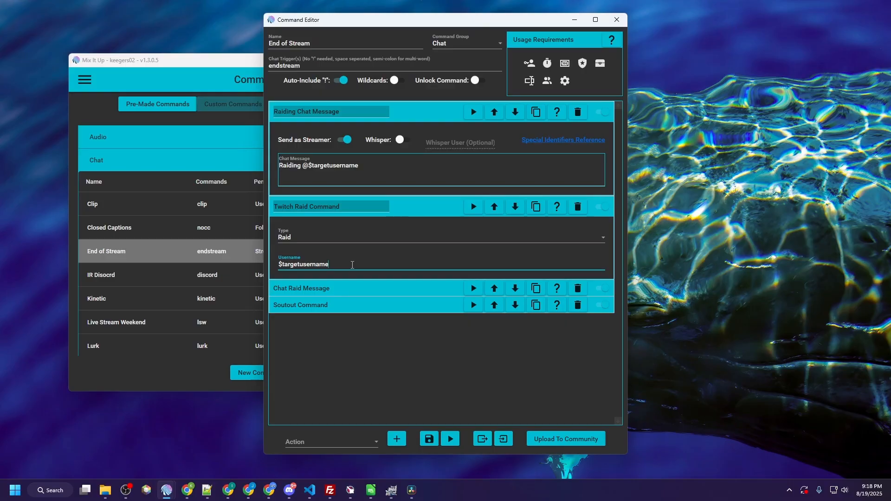
left_click(347, 288)
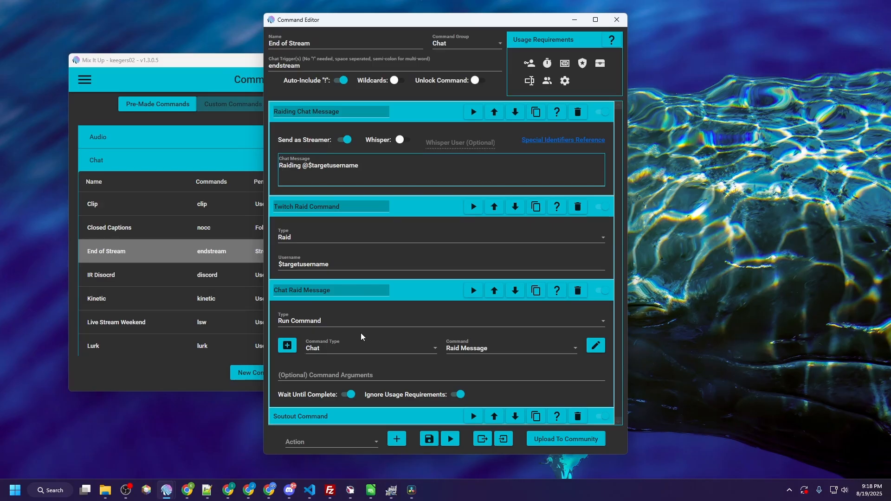
left_click(221, 328)
scroll(179, 331, "down", 3)
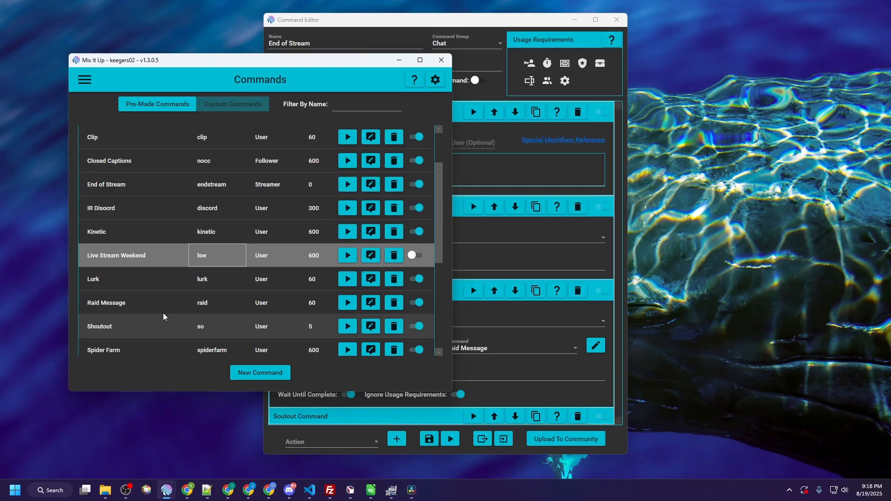
left_click(370, 305)
left_click(362, 193)
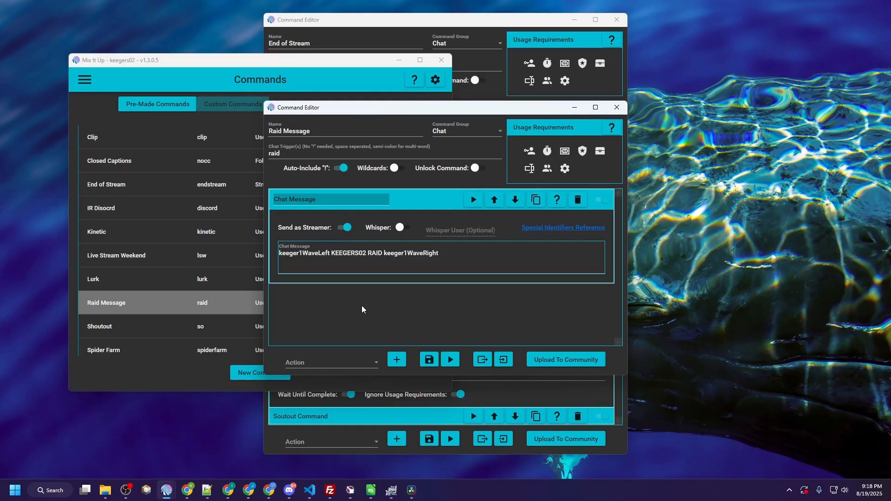
left_click_drag(460, 115, 283, 146)
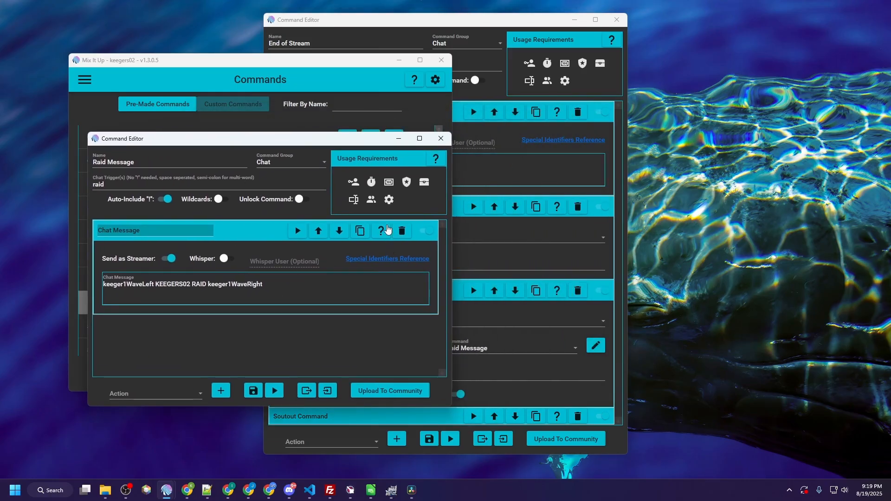
left_click(436, 139)
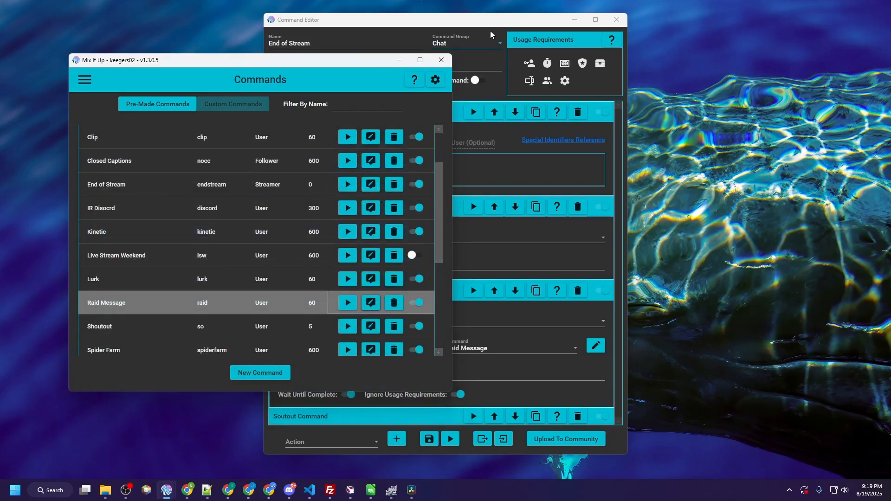
Step: Return to the End of Stream command, expand its Soutout Command action, and review the whole sequence of actions
left_click(492, 32)
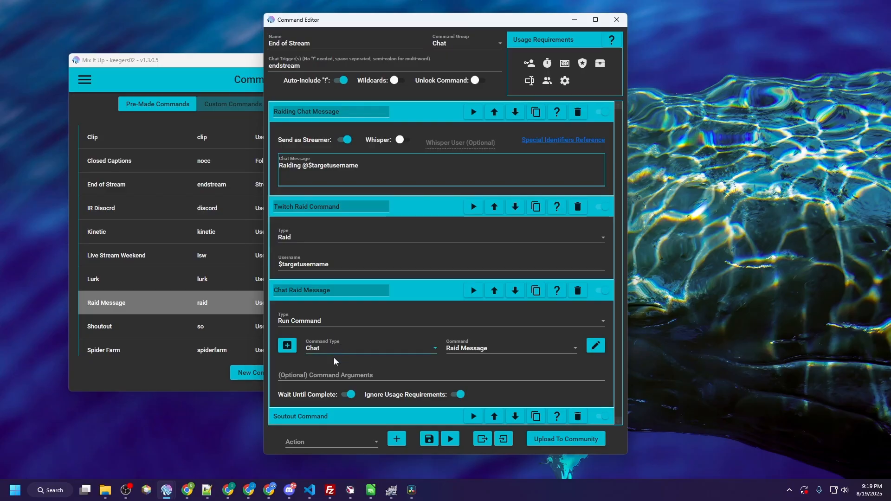
scroll(344, 406, "down", 3)
scroll(366, 381, "down", 2)
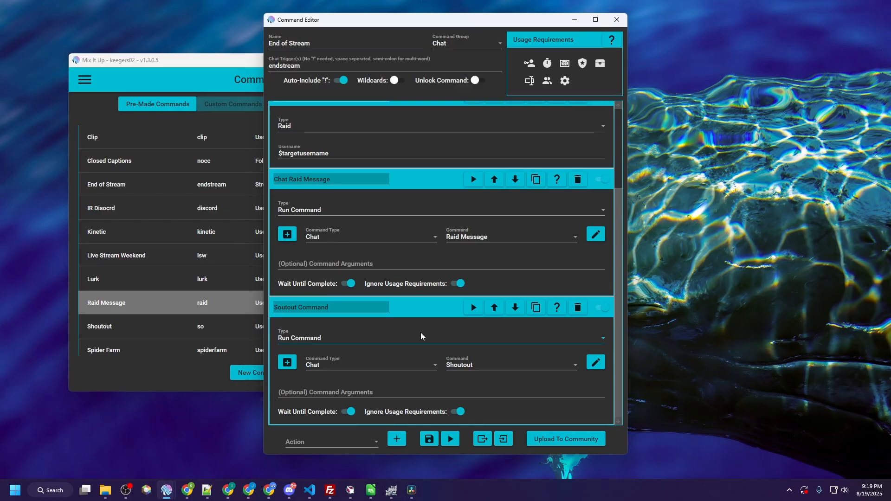
scroll(420, 332, "up", 3)
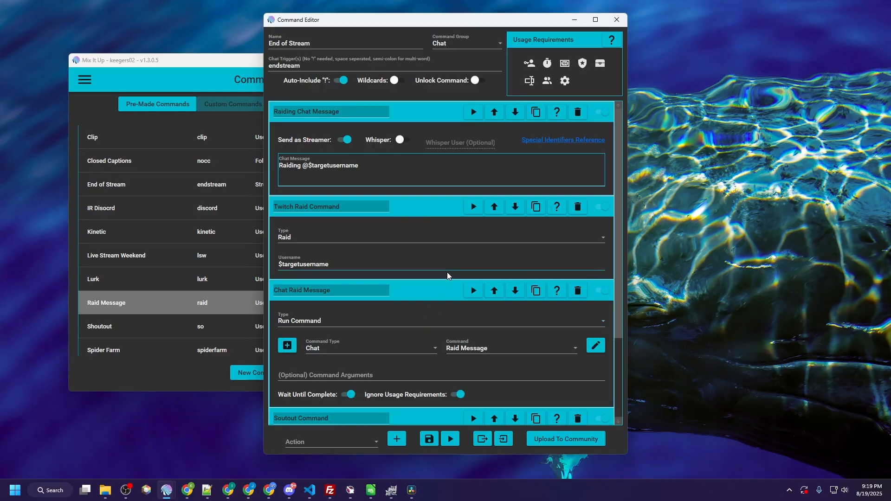
scroll(447, 273, "down", 3)
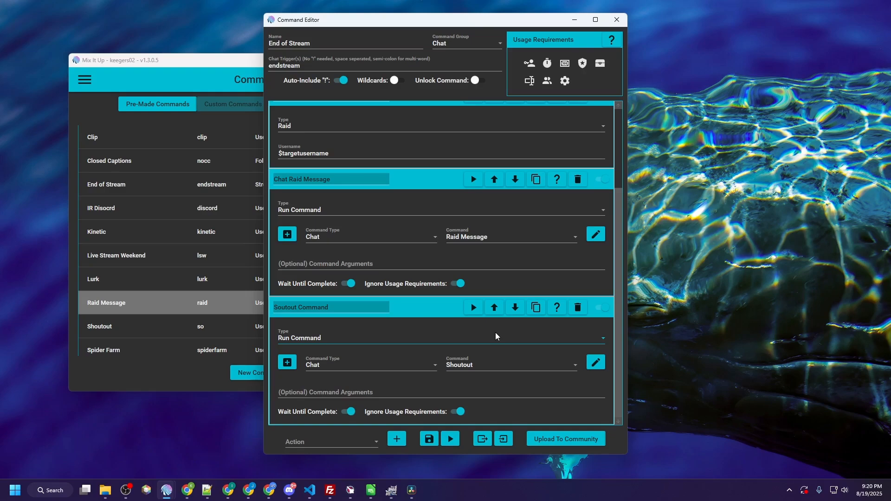
scroll(494, 332, "up", 3)
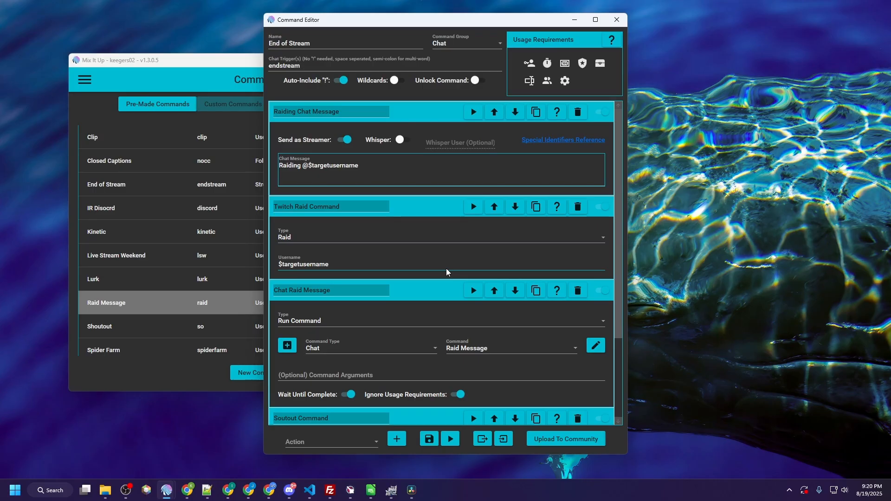
scroll(444, 272, "down", 5)
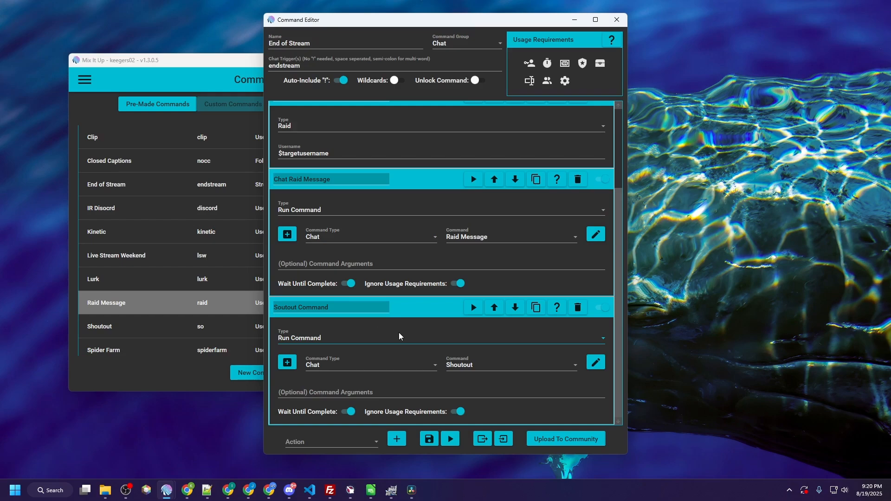
Step: Start a new command for the Twitch Channel Outgoing Raid Completed event
left_click(87, 73)
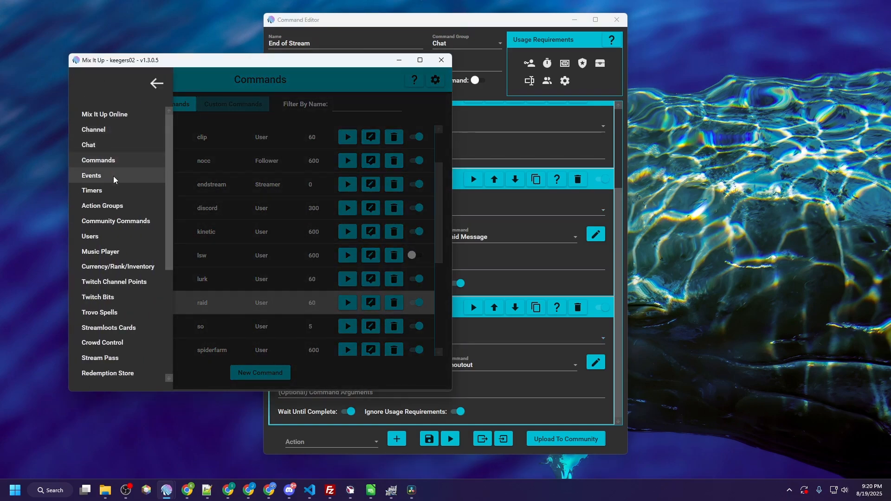
left_click(113, 175)
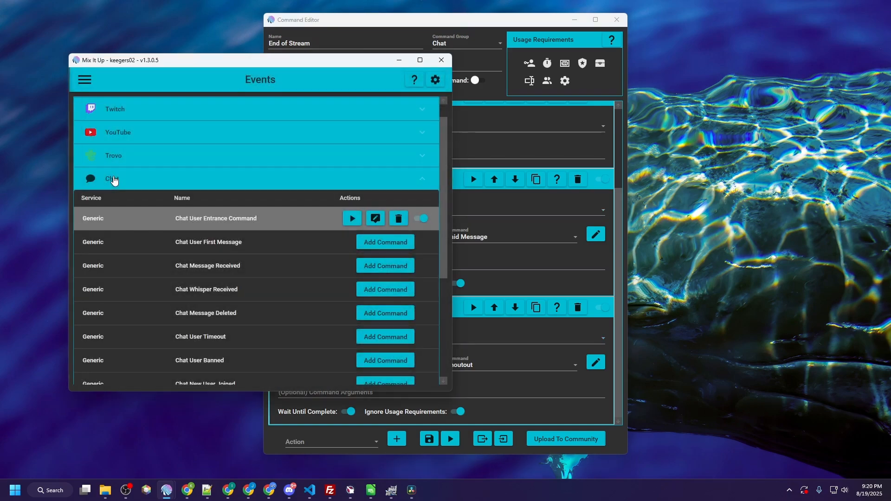
left_click(154, 115)
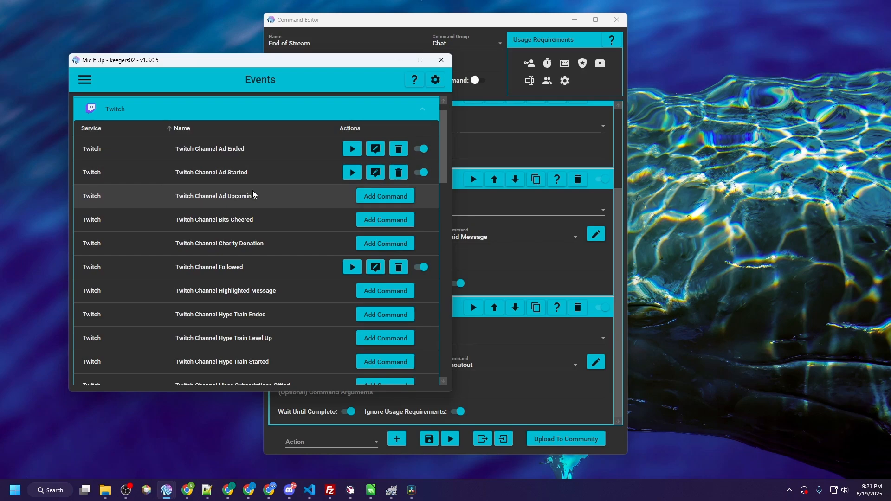
scroll(253, 193, "down", 1)
scroll(252, 194, "down", 3)
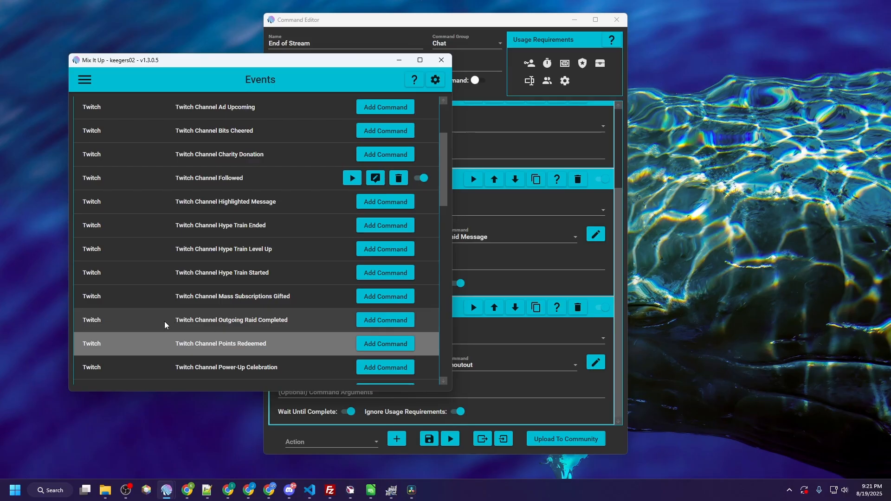
left_click(376, 326)
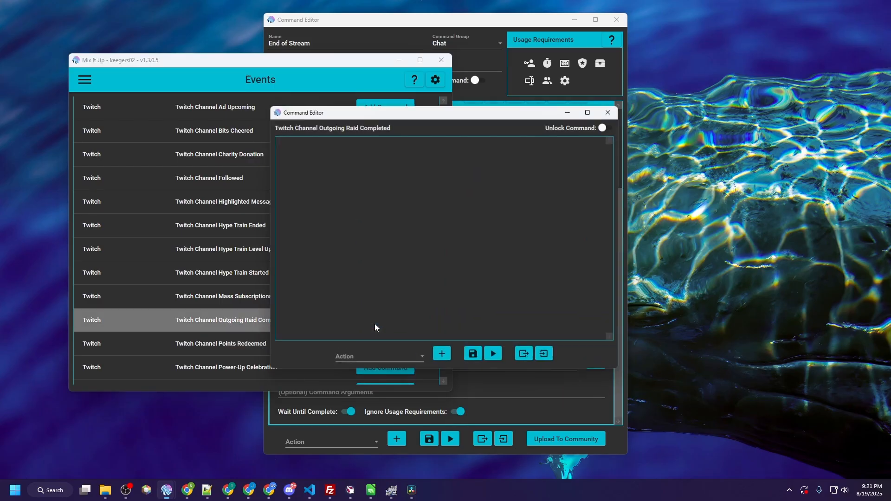
Step: Add a Streaming Software action to the Twitch Channel Outgoing Raid Completed command
left_click(413, 363)
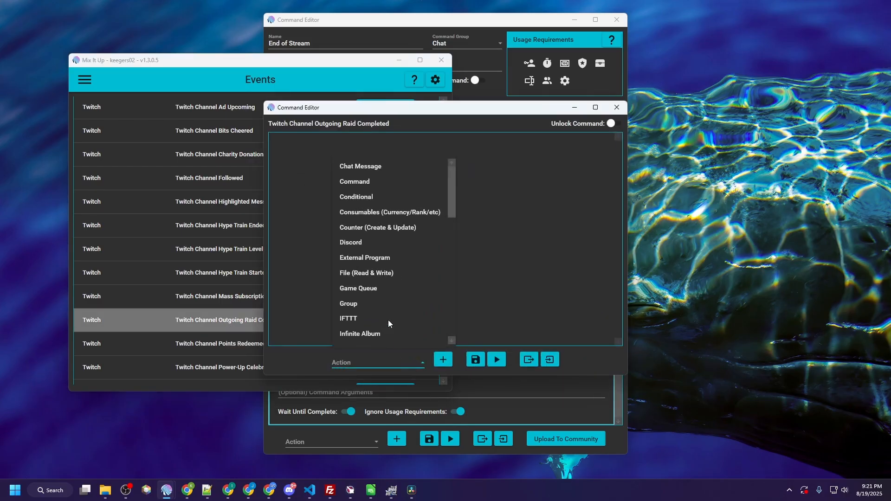
scroll(388, 274, "down", 7)
scroll(383, 298, "up", 3)
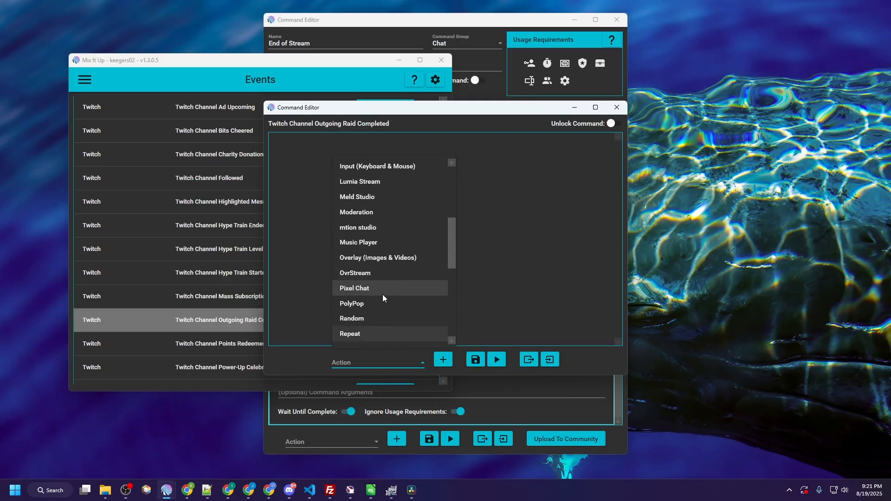
scroll(375, 287, "down", 3)
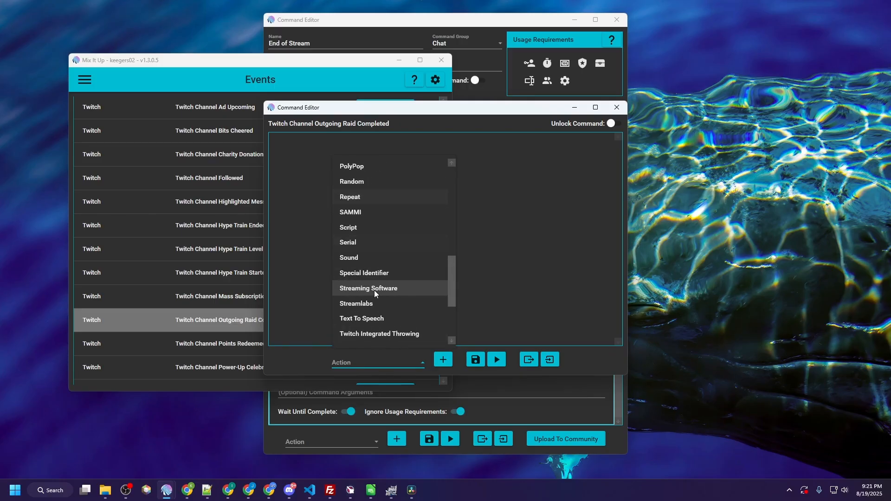
left_click(365, 289)
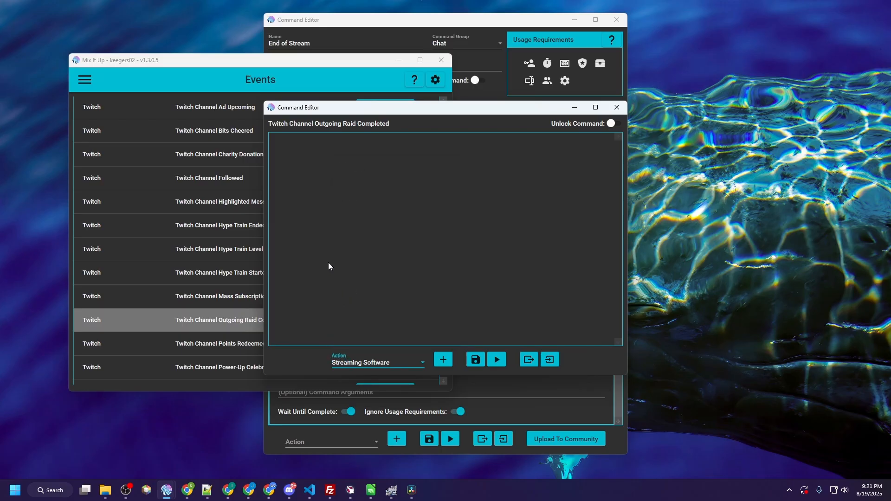
left_click(444, 362)
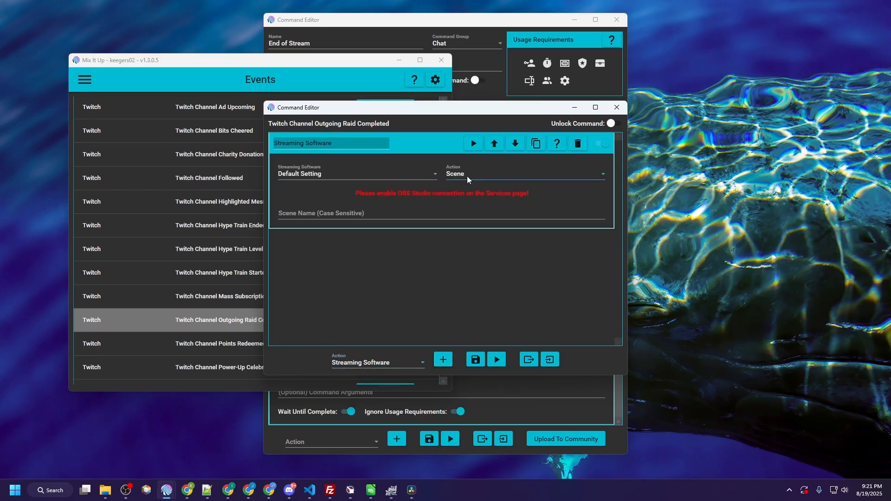
Step: Set the action's streaming software to OBS Studio and its operation to Start/Stop Stream
left_click(400, 174)
left_click(339, 204)
left_click(486, 176)
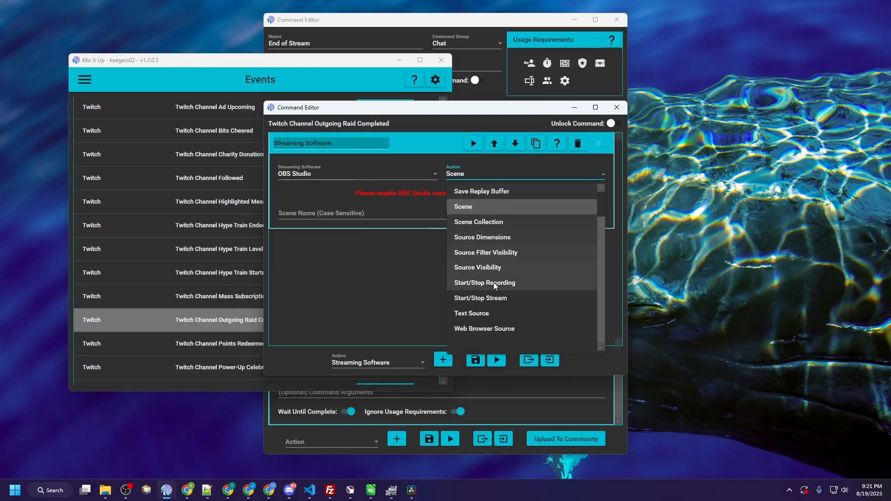
left_click(493, 297)
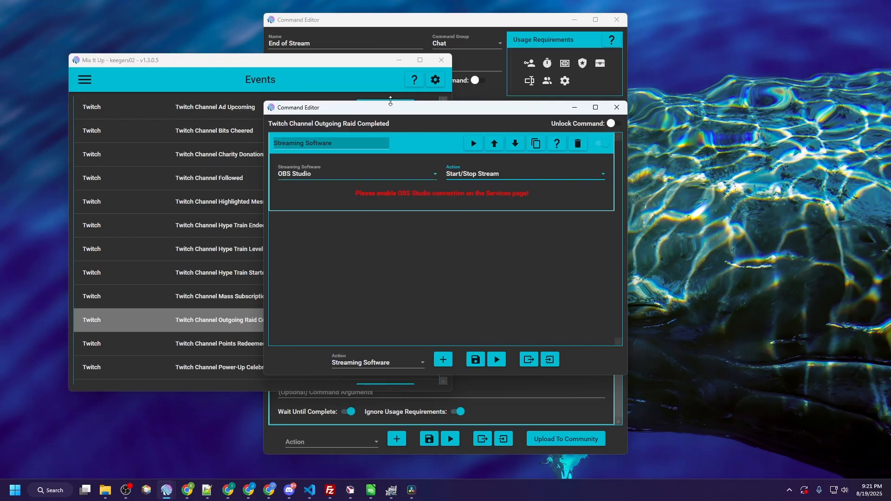
Step: Go to the Services page and expand the OBS Studio connection settings, keeping the outgoing raid command open alongside
left_click_drag(414, 105, 649, 127)
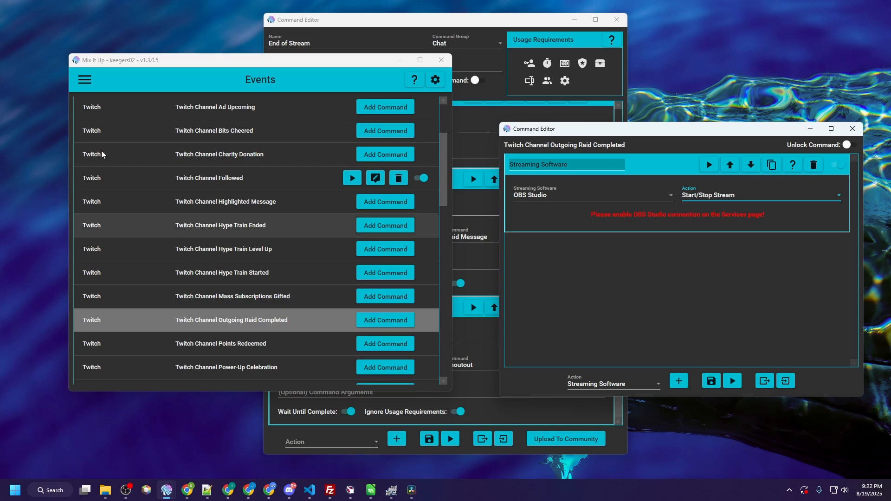
left_click(82, 81)
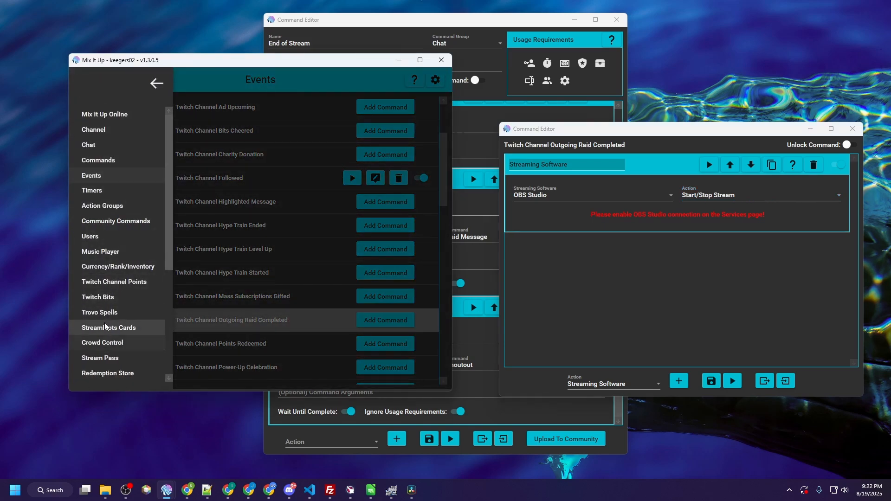
scroll(107, 290, "down", 4)
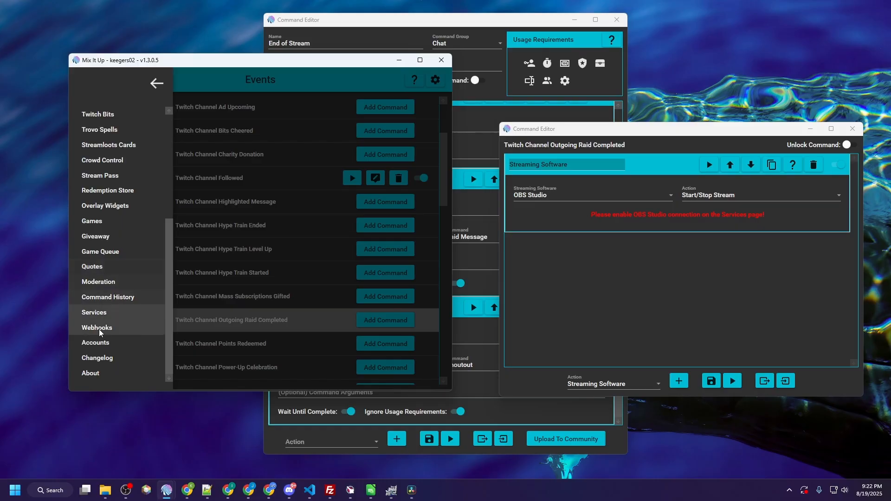
left_click(99, 314)
scroll(255, 283, "down", 4)
scroll(282, 276, "up", 3)
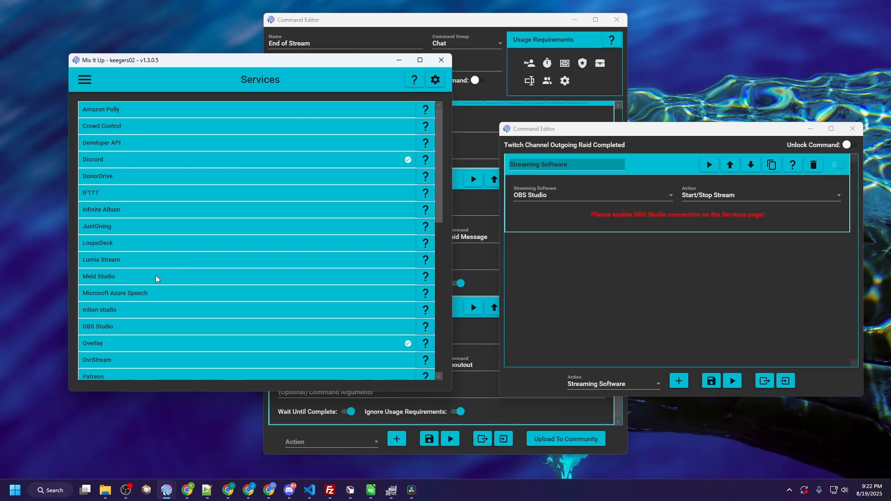
left_click(142, 326)
scroll(297, 327, "down", 4)
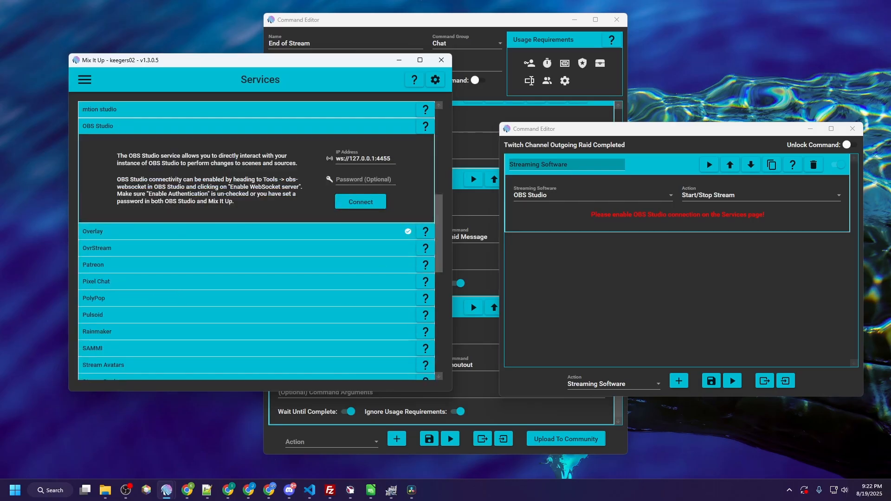
Step: Enter the OBS Studio WebSocket password, connect the service, and run a connection test
key("alt+Tab")
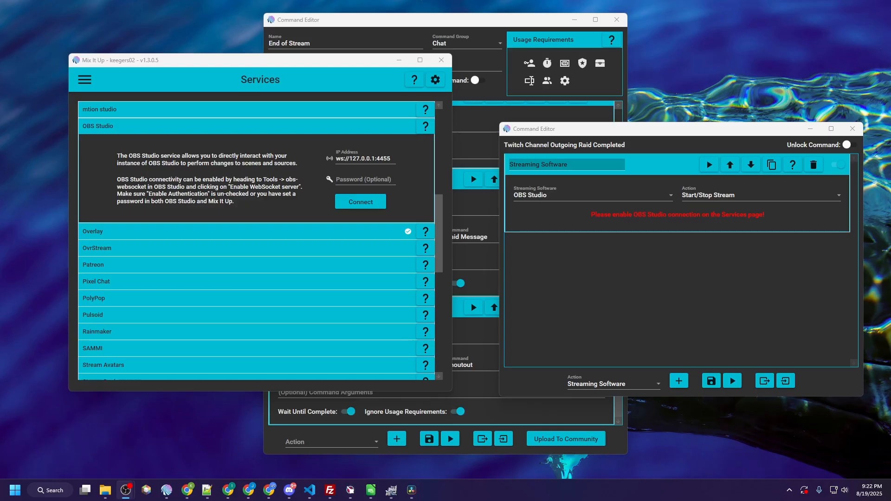
left_click(367, 181)
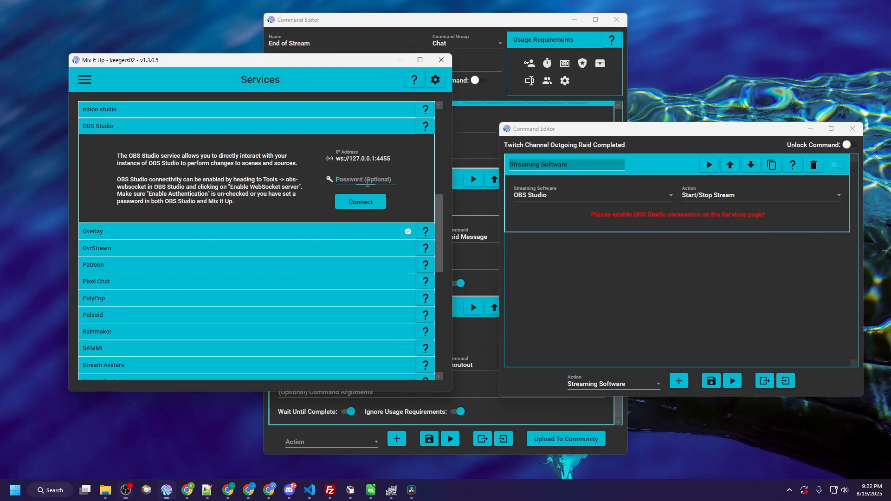
key("ctrl+v")
left_click(360, 201)
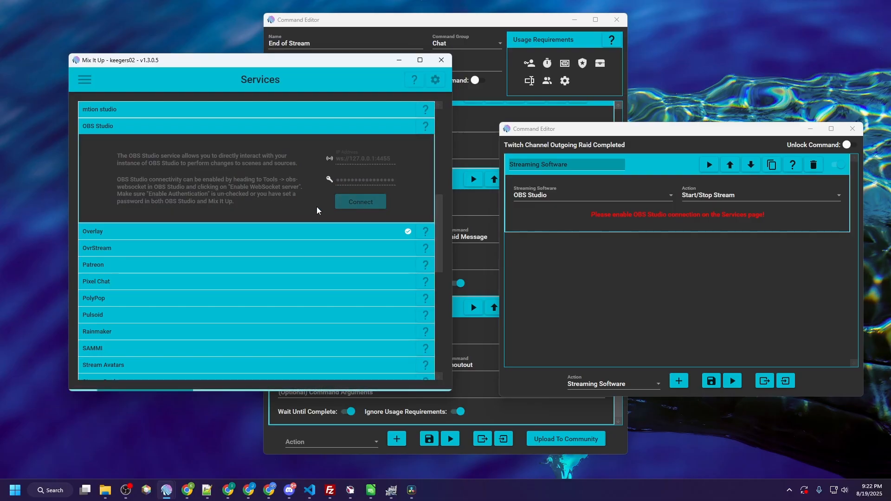
left_click(364, 162)
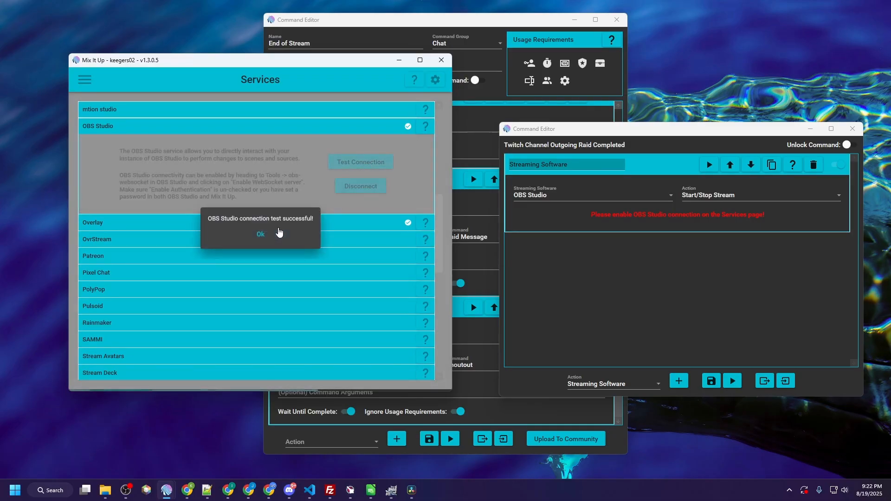
left_click(262, 235)
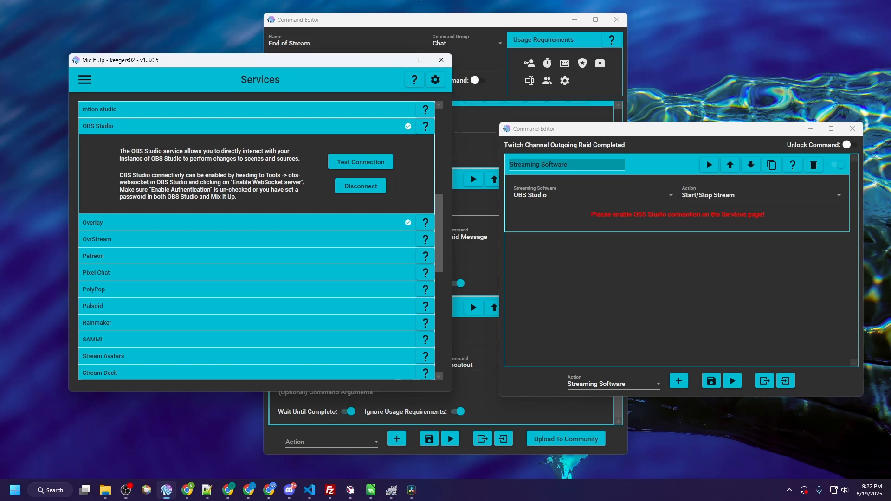
Step: Save the Twitch Channel Outgoing Raid Completed command, and reopen it from Events to check its Streaming Software action
left_click(730, 260)
left_click(710, 381)
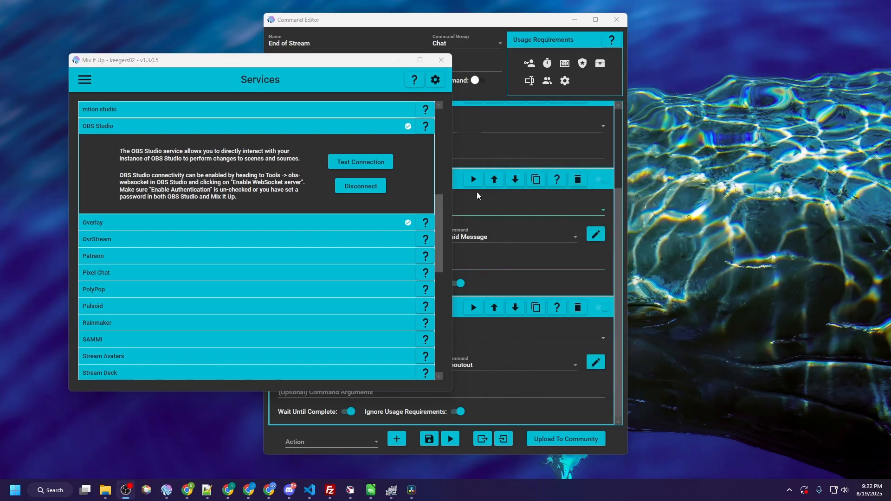
left_click(83, 80)
scroll(88, 214, "up", 3)
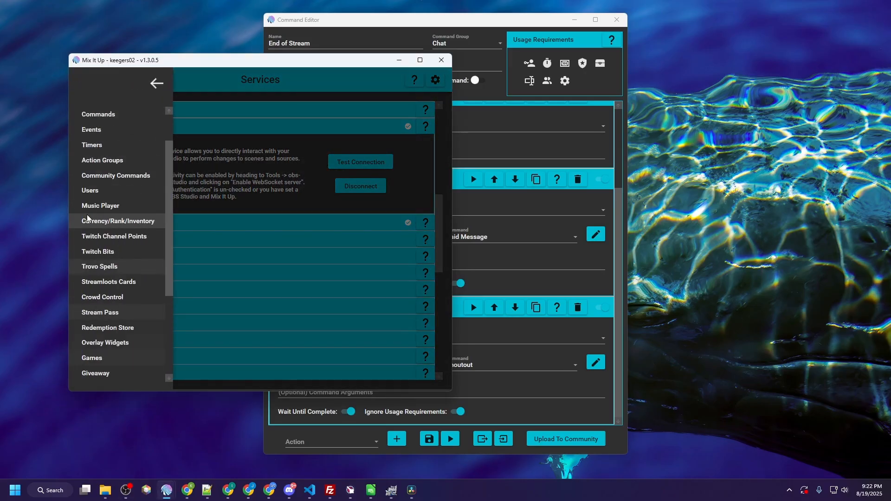
left_click(93, 135)
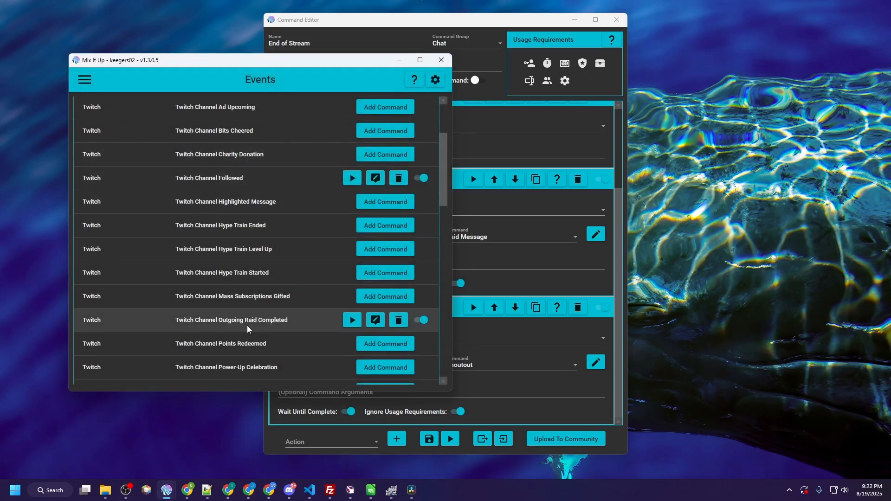
left_click(376, 320)
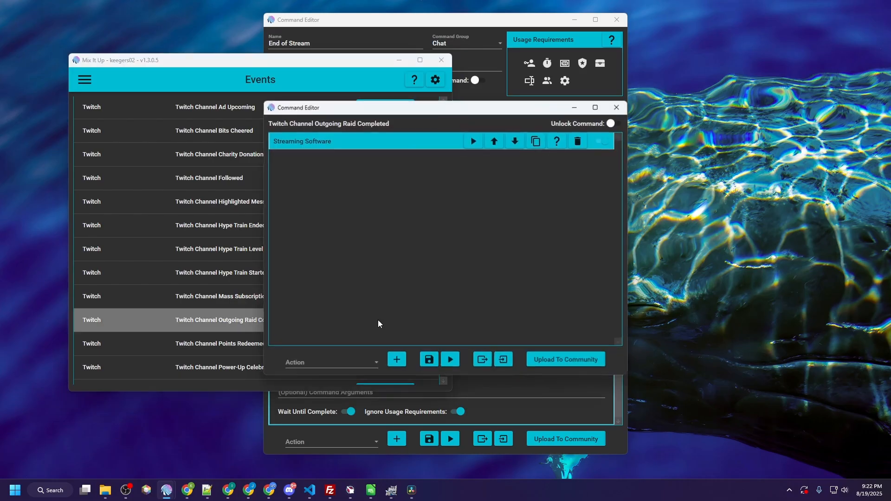
left_click(401, 141)
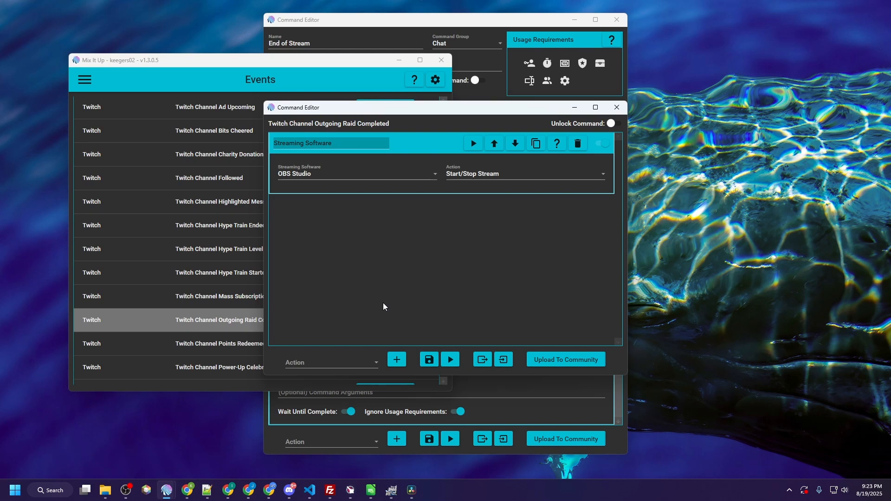
Step: Disable the Raiding Chat Message action in the End of Stream command and review the remaining actions
left_click_drag(457, 112, 306, 147)
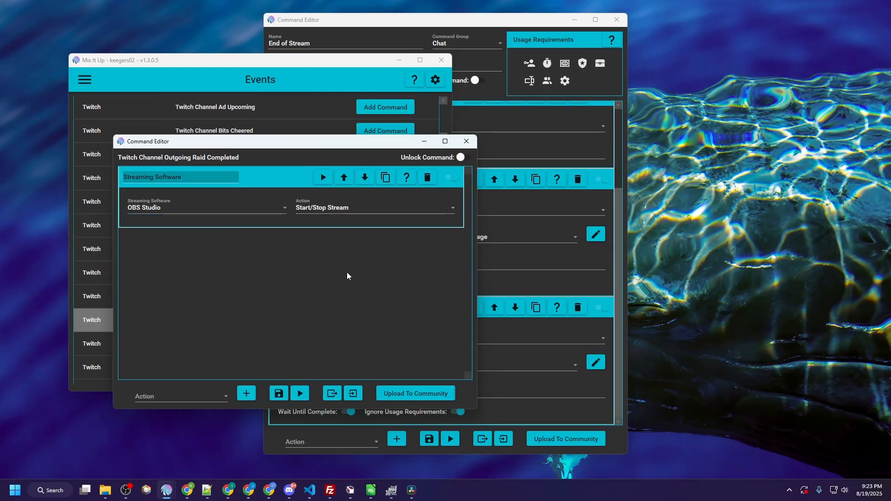
left_click(482, 39)
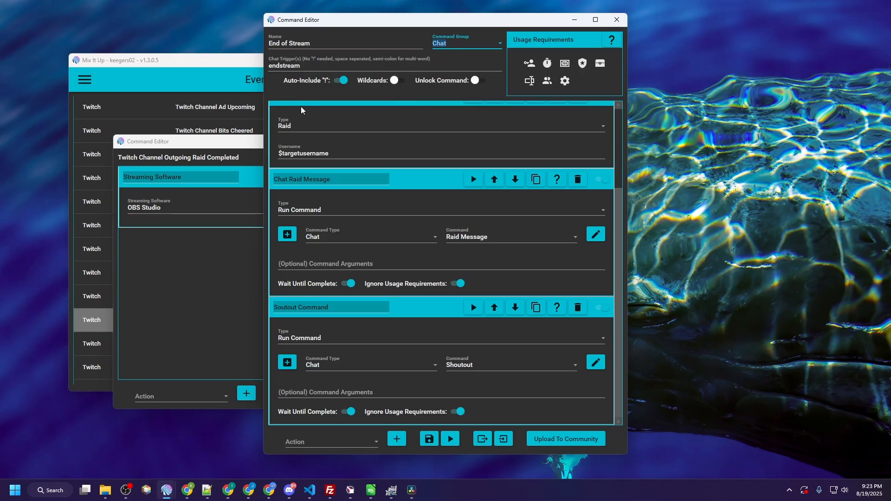
scroll(364, 153, "up", 1)
scroll(363, 153, "up", 4)
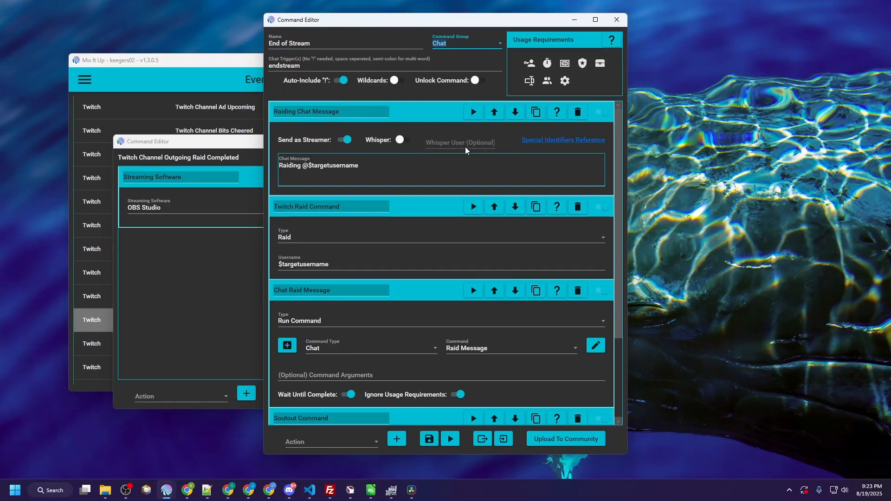
left_click(603, 116)
left_click(600, 109)
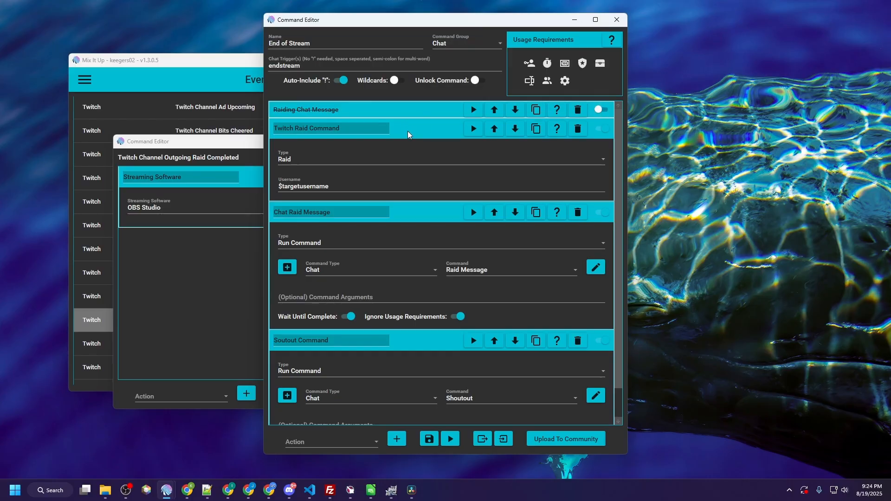
scroll(411, 129, "down", 1)
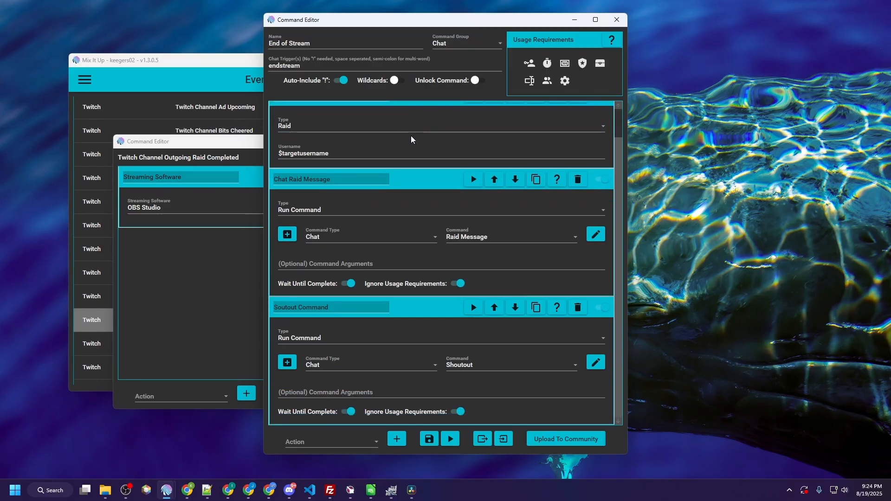
scroll(412, 139, "up", 1)
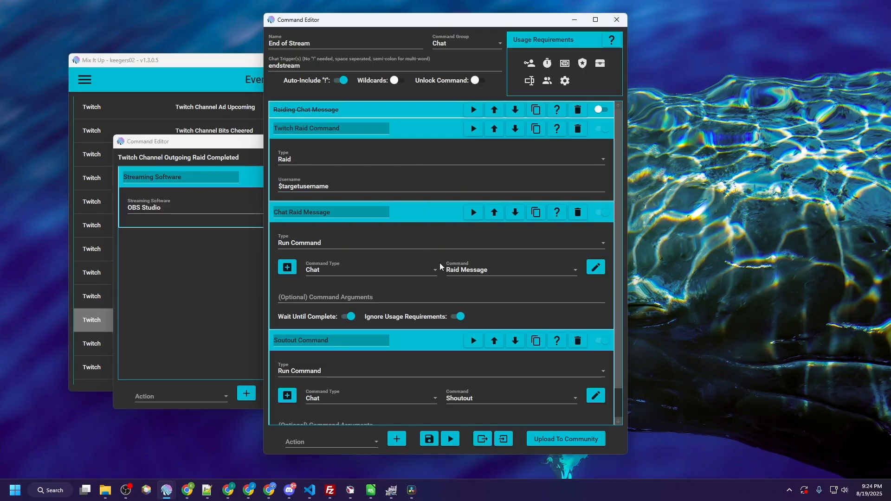
scroll(439, 263, "down", 1)
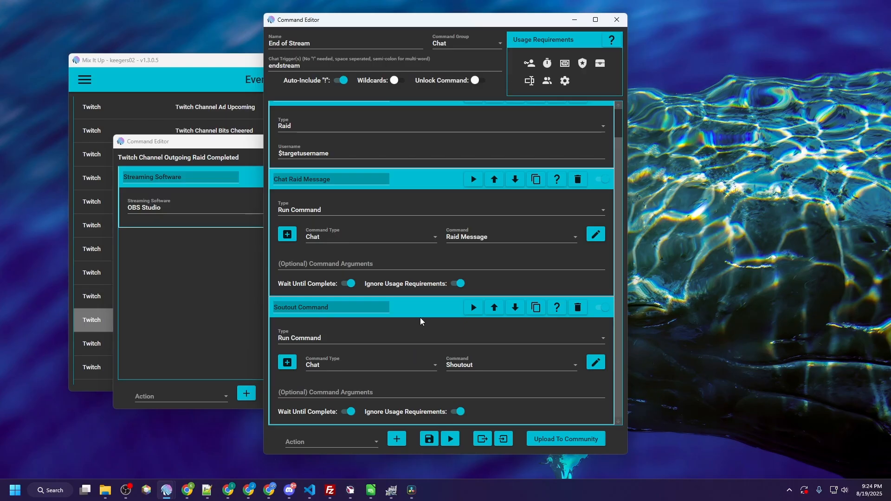
scroll(420, 319, "up", 1)
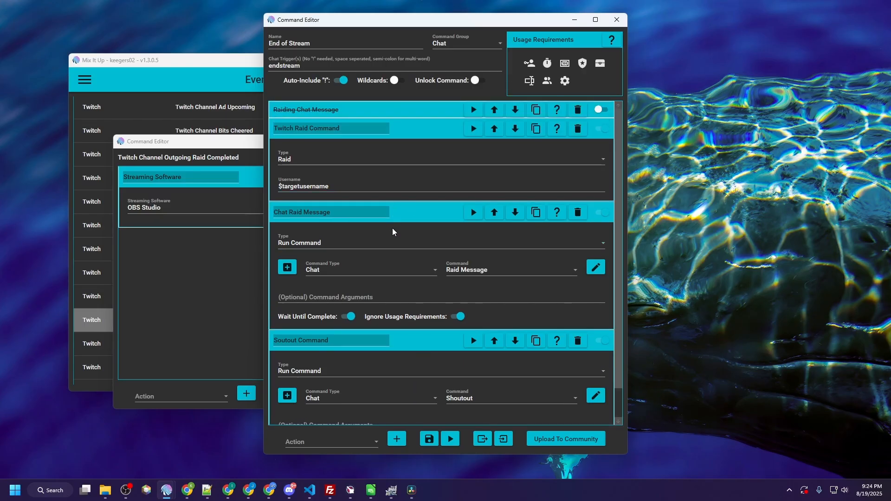